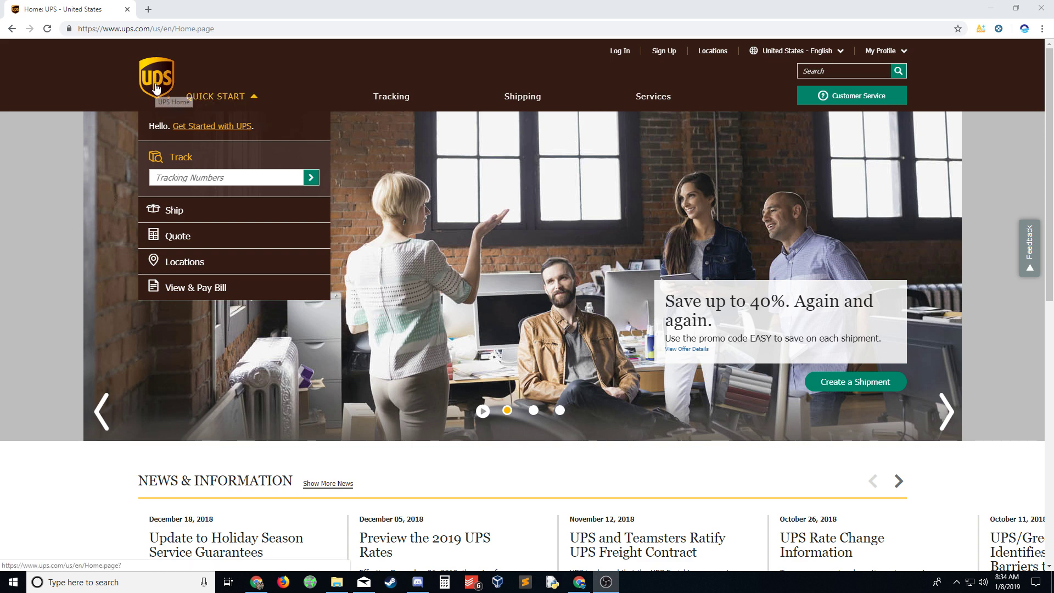
{"action": "scroll", "coordinate": [218, 251], "scroll_direction": "down", "scroll_amount": 3}
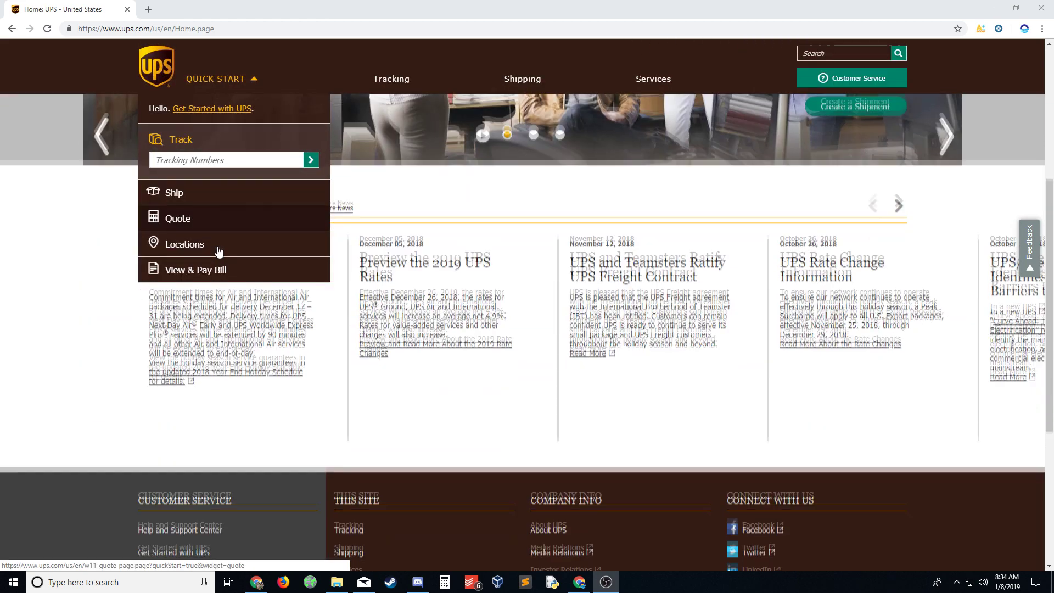
{"action": "scroll", "coordinate": [219, 251], "scroll_direction": "down", "scroll_amount": 3}
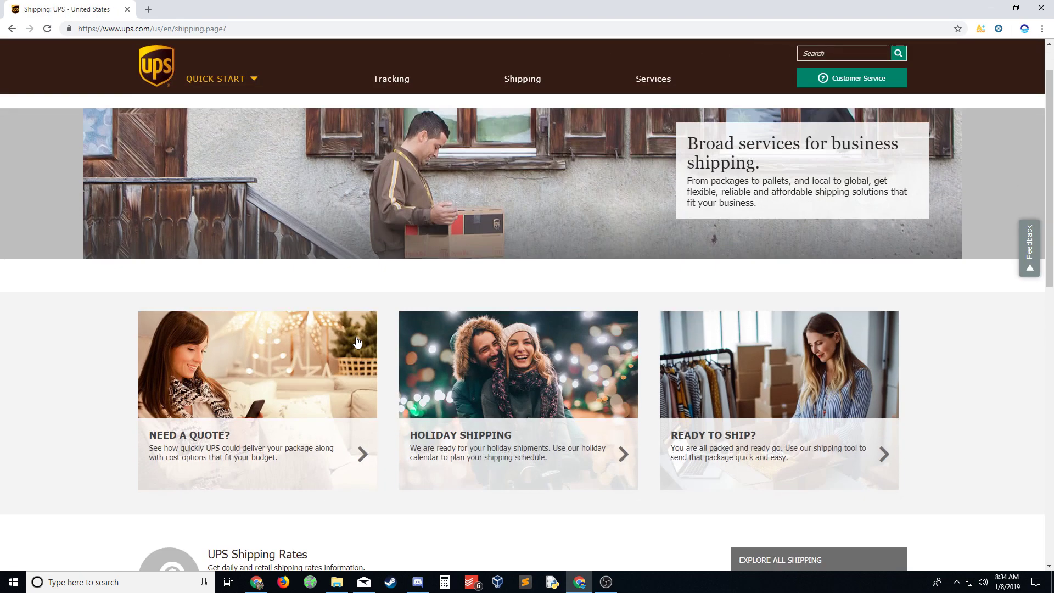
{"action": "scroll", "coordinate": [356, 342], "scroll_direction": "down", "scroll_amount": 2}
{"action": "scroll", "coordinate": [357, 342], "scroll_direction": "down", "scroll_amount": 4}
{"action": "scroll", "coordinate": [357, 342], "scroll_direction": "up", "scroll_amount": 1}
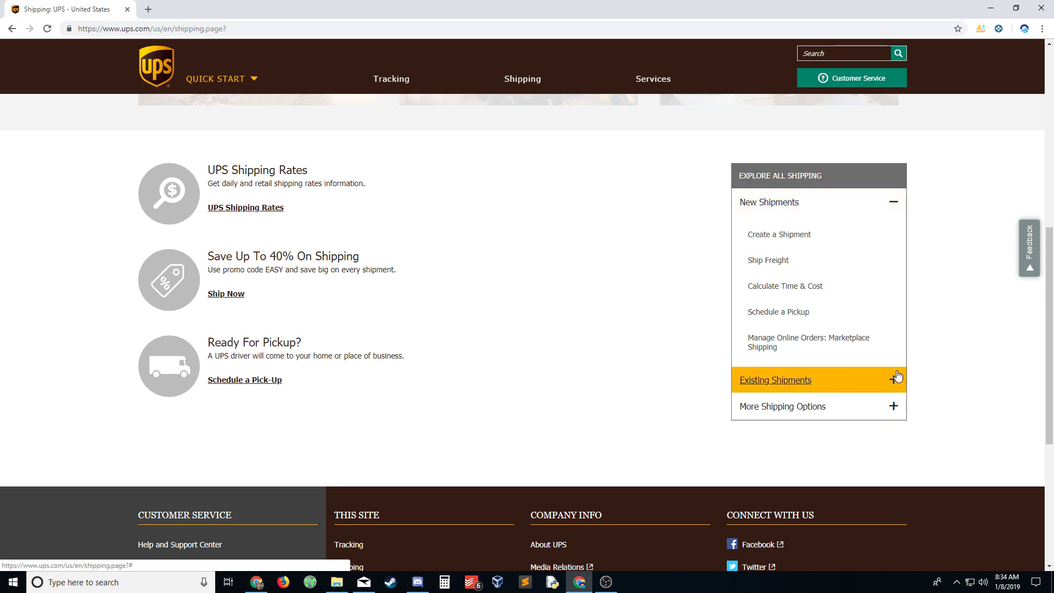
- Expand More Shipping Options under Explore All Shipping and choose Order Supplies
{"action": "left_click", "coordinate": [896, 405]}
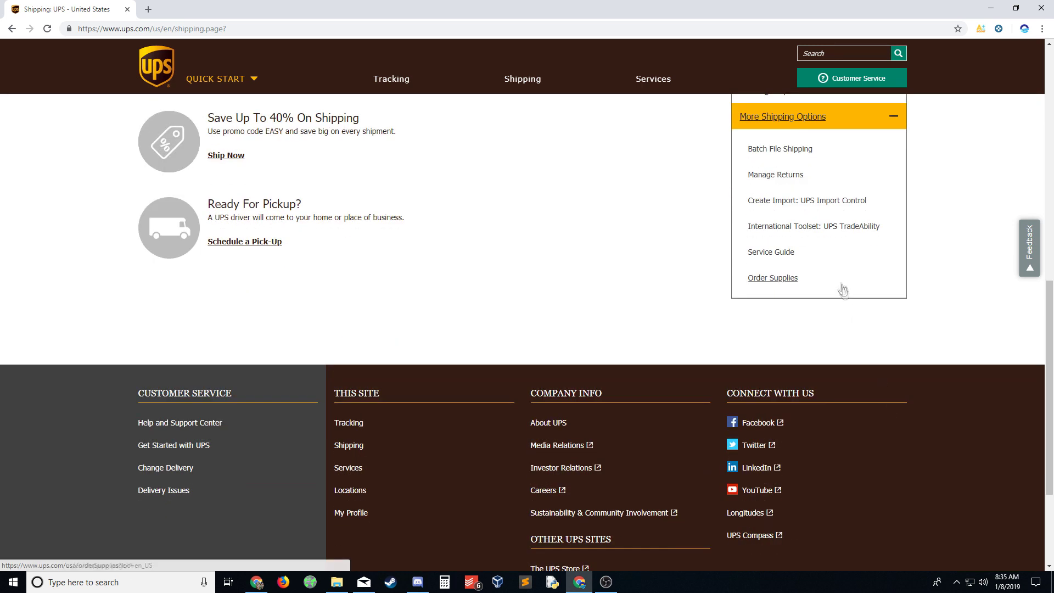
{"action": "left_click", "coordinate": [773, 277]}
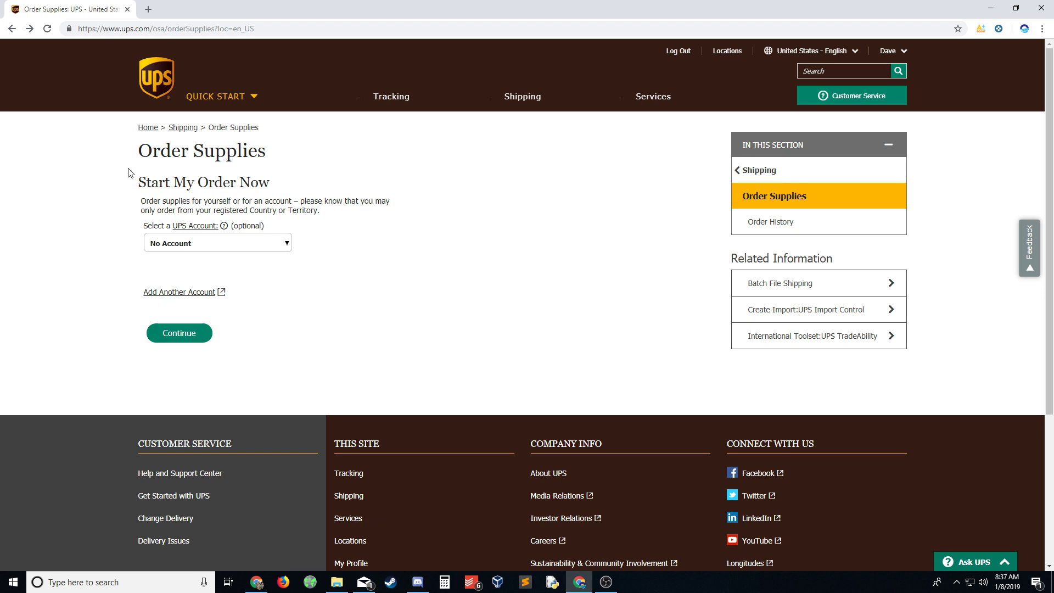
- Continue with No Account selected to reach the Supplies and Forms Menu
{"action": "left_click", "coordinate": [184, 340]}
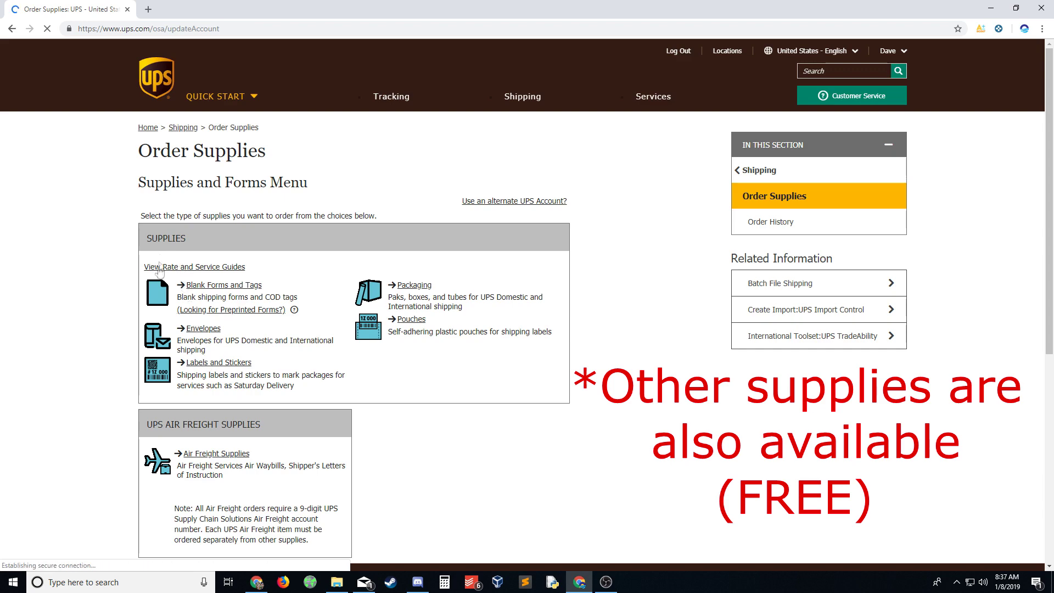
- Open the Labels and Stickers category from the Supplies box
{"action": "left_click", "coordinate": [198, 365]}
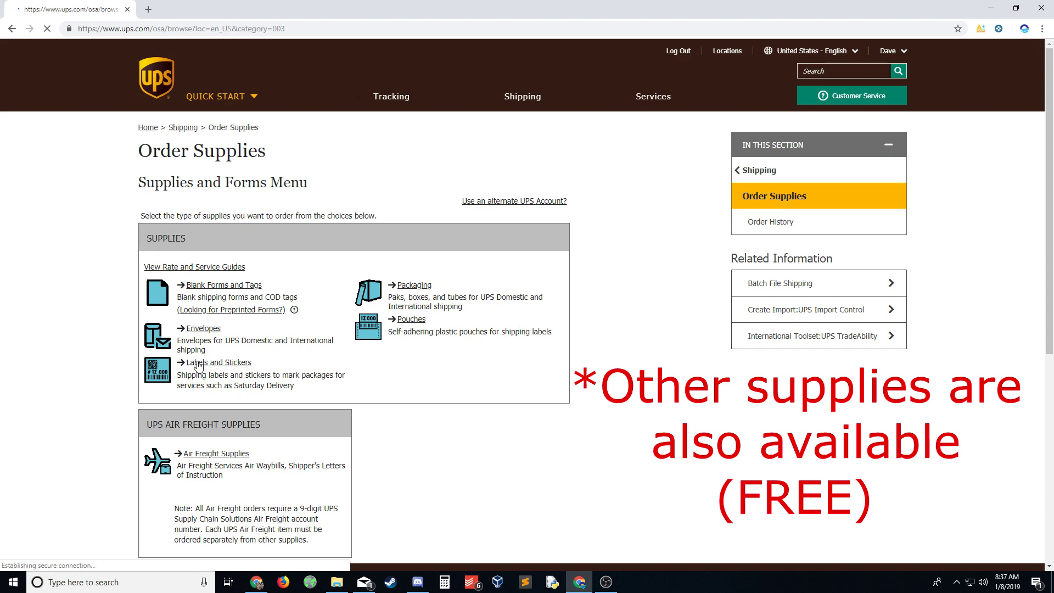
{"action": "scroll", "coordinate": [132, 412], "scroll_direction": "down", "scroll_amount": 2}
{"action": "scroll", "coordinate": [104, 379], "scroll_direction": "down", "scroll_amount": 3}
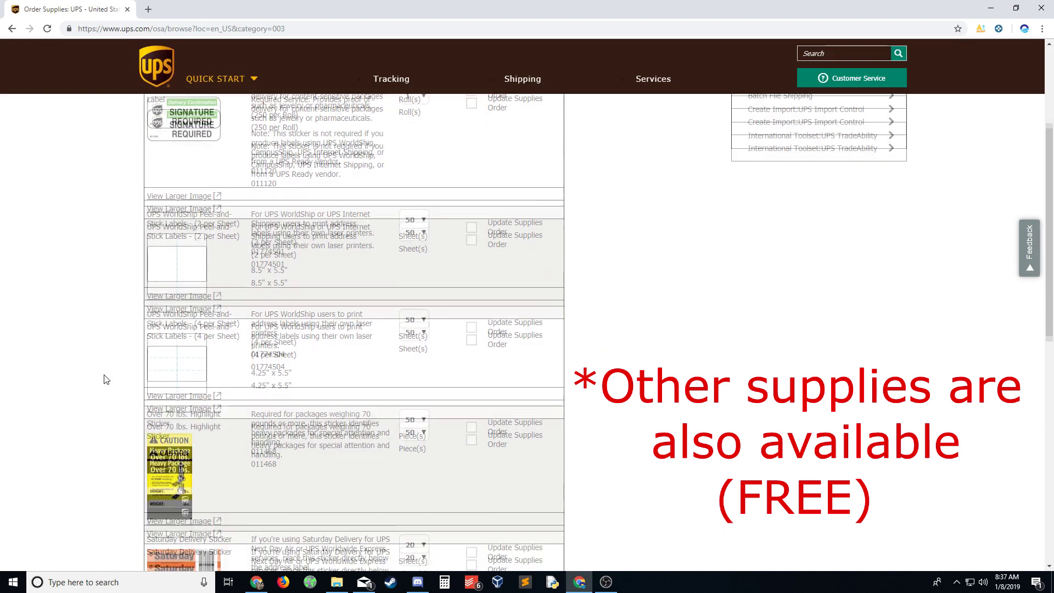
{"action": "scroll", "coordinate": [104, 379], "scroll_direction": "down", "scroll_amount": 4}
{"action": "scroll", "coordinate": [103, 379], "scroll_direction": "up", "scroll_amount": 3}
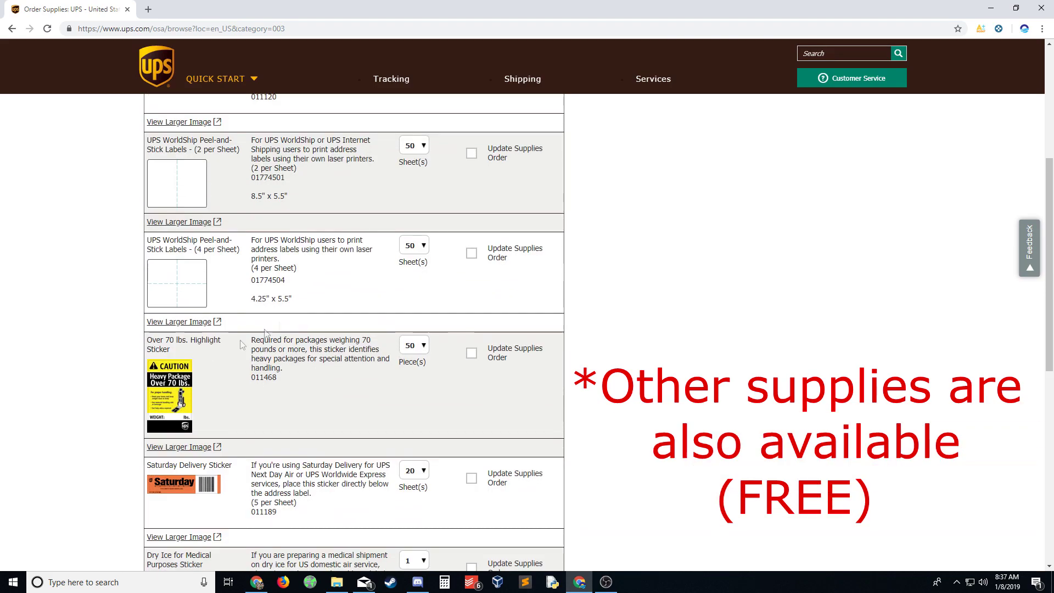
{"action": "scroll", "coordinate": [202, 438], "scroll_direction": "up", "scroll_amount": 2}
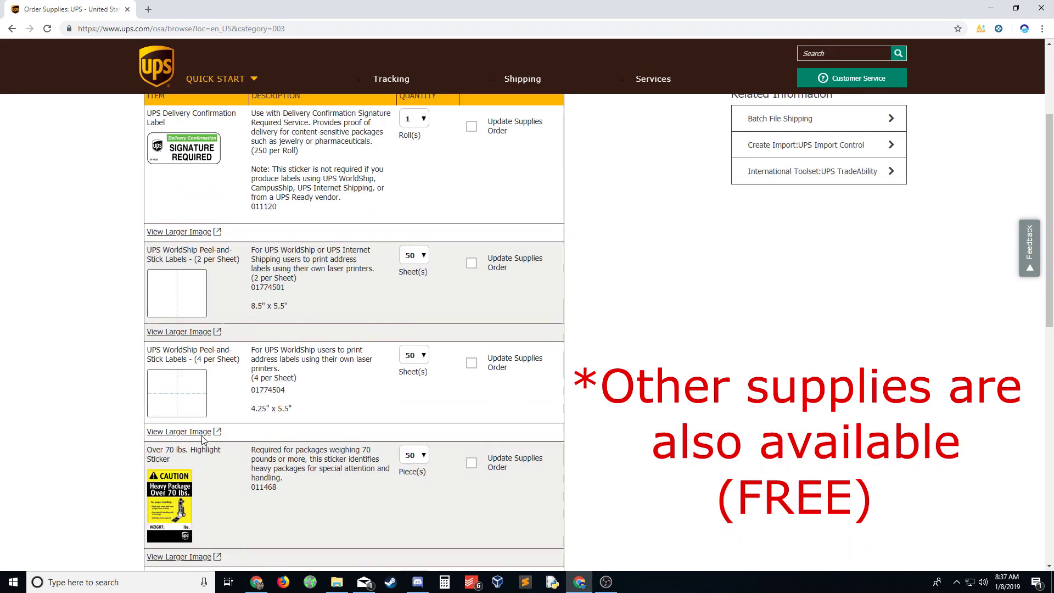
{"action": "scroll", "coordinate": [166, 255], "scroll_direction": "up", "scroll_amount": 1}
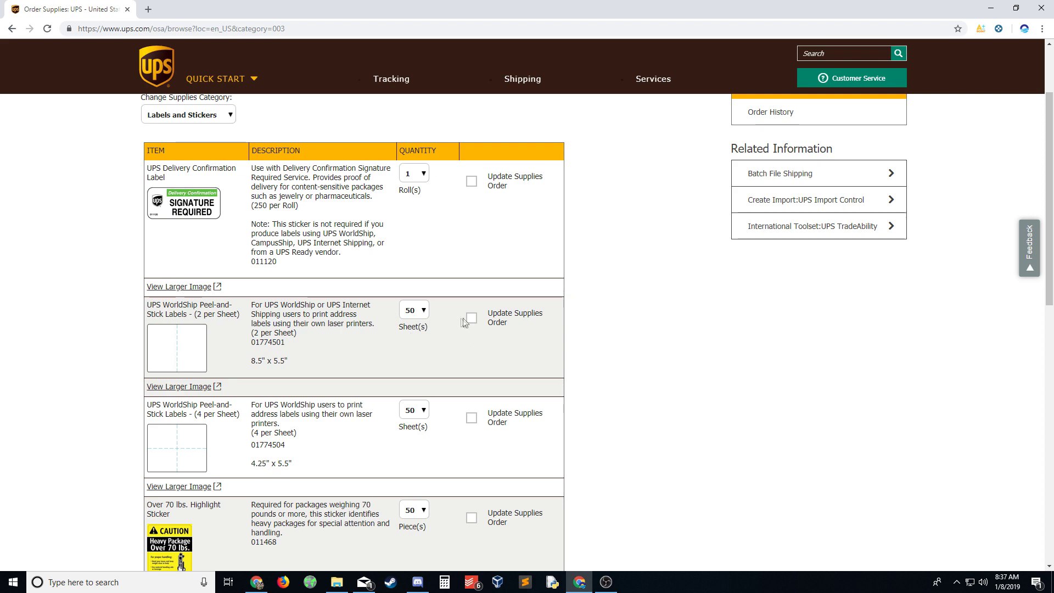
- Order 50 sheets of WorldShip Peel-and-Stick Labels (2 per Sheet) via Add Selected
{"action": "left_click", "coordinate": [413, 311]}
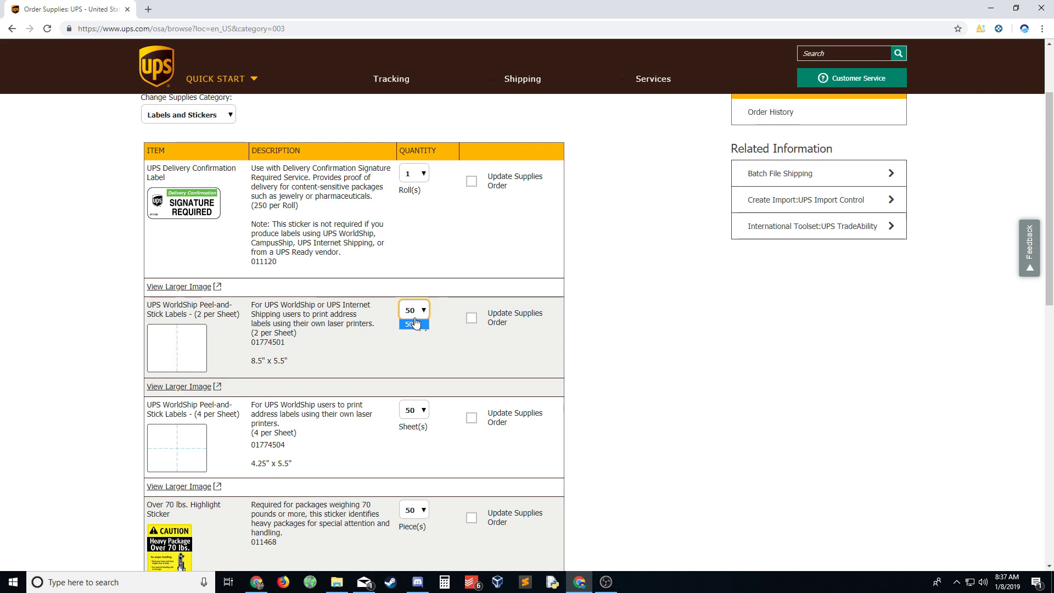
{"action": "left_click", "coordinate": [472, 318]}
{"action": "scroll", "coordinate": [552, 355], "scroll_direction": "down", "scroll_amount": 3}
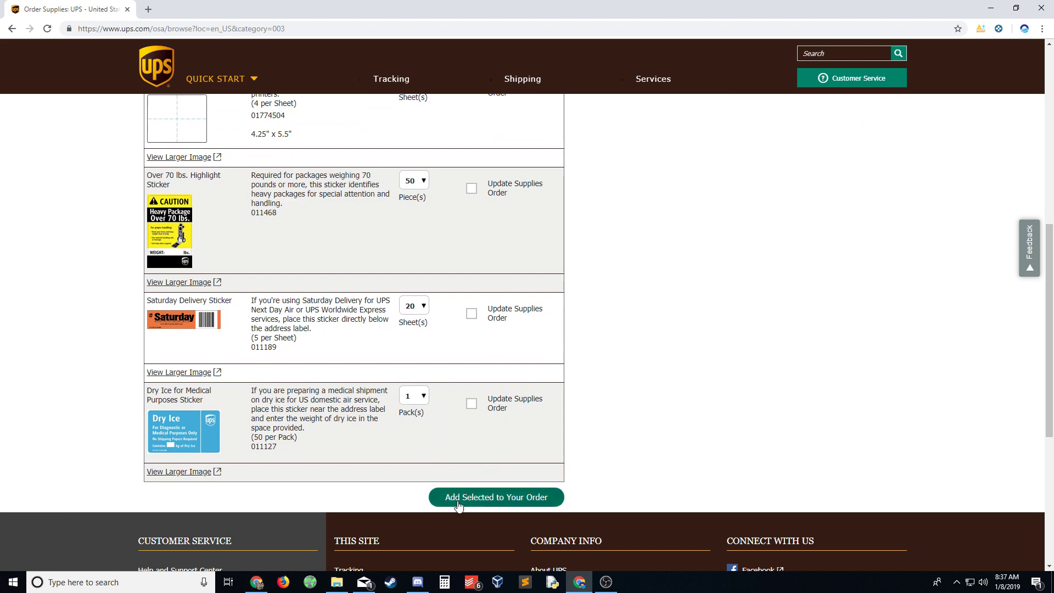
{"action": "left_click", "coordinate": [458, 501]}
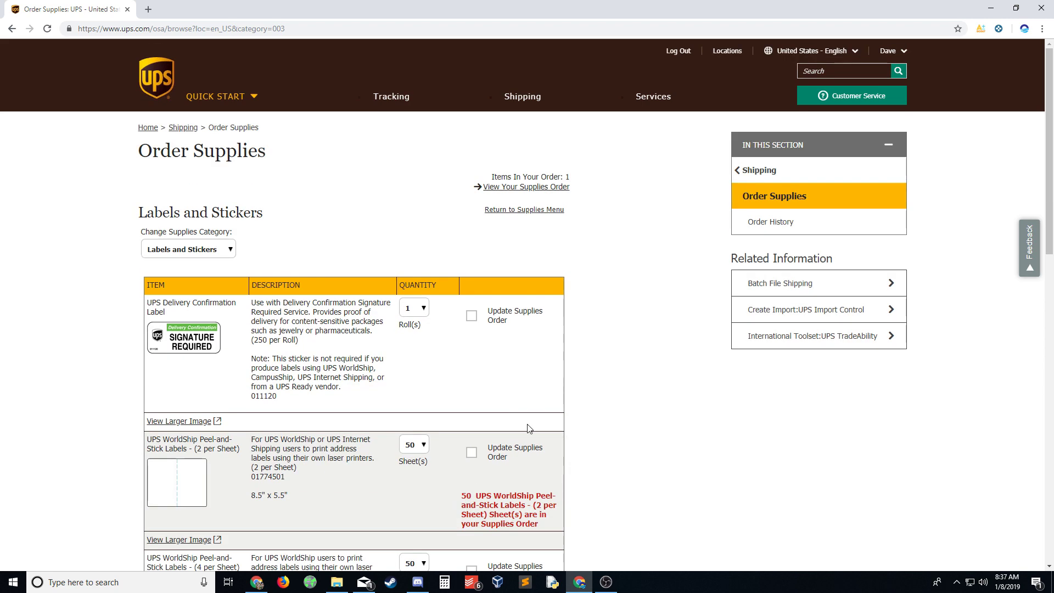
{"action": "scroll", "coordinate": [486, 508], "scroll_direction": "down", "scroll_amount": 1}
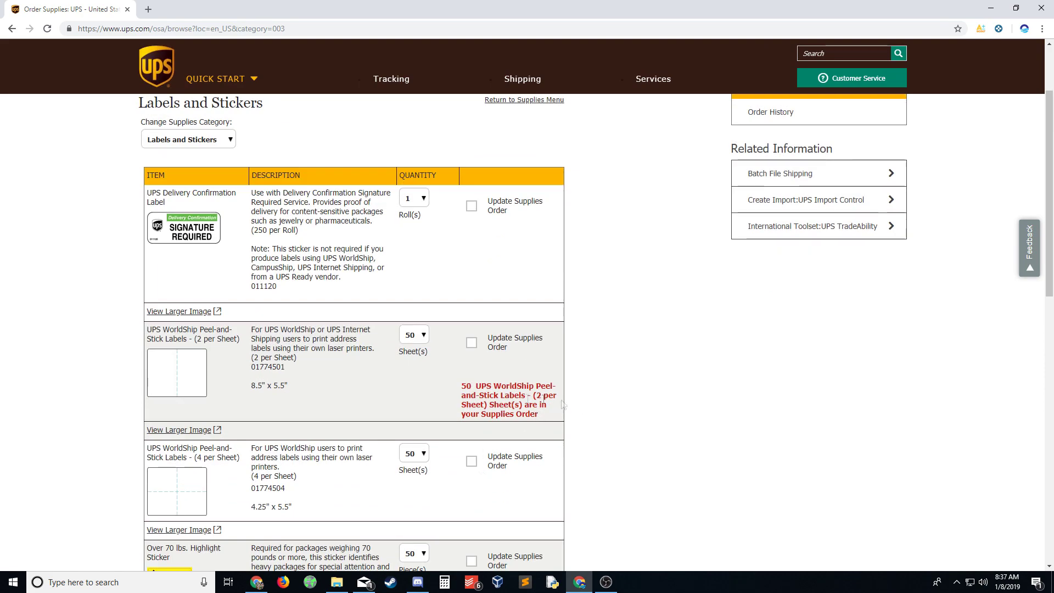
{"action": "scroll", "coordinate": [532, 422], "scroll_direction": "down", "scroll_amount": 3}
{"action": "scroll", "coordinate": [508, 405], "scroll_direction": "down", "scroll_amount": 2}
{"action": "scroll", "coordinate": [509, 405], "scroll_direction": "up", "scroll_amount": 3}
{"action": "scroll", "coordinate": [508, 405], "scroll_direction": "up", "scroll_amount": 3}
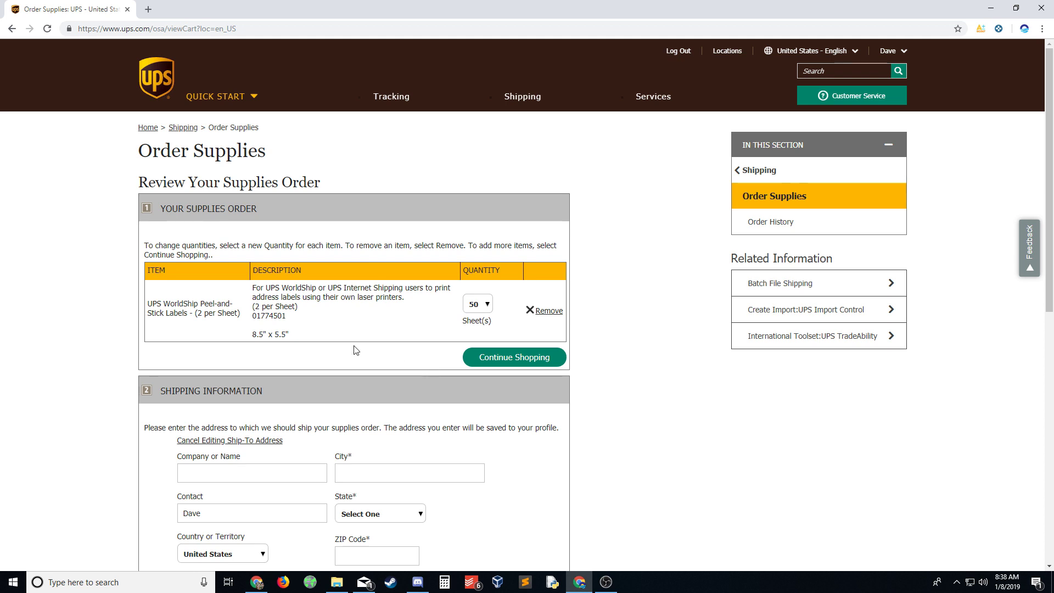
{"action": "scroll", "coordinate": [355, 350], "scroll_direction": "down", "scroll_amount": 1}
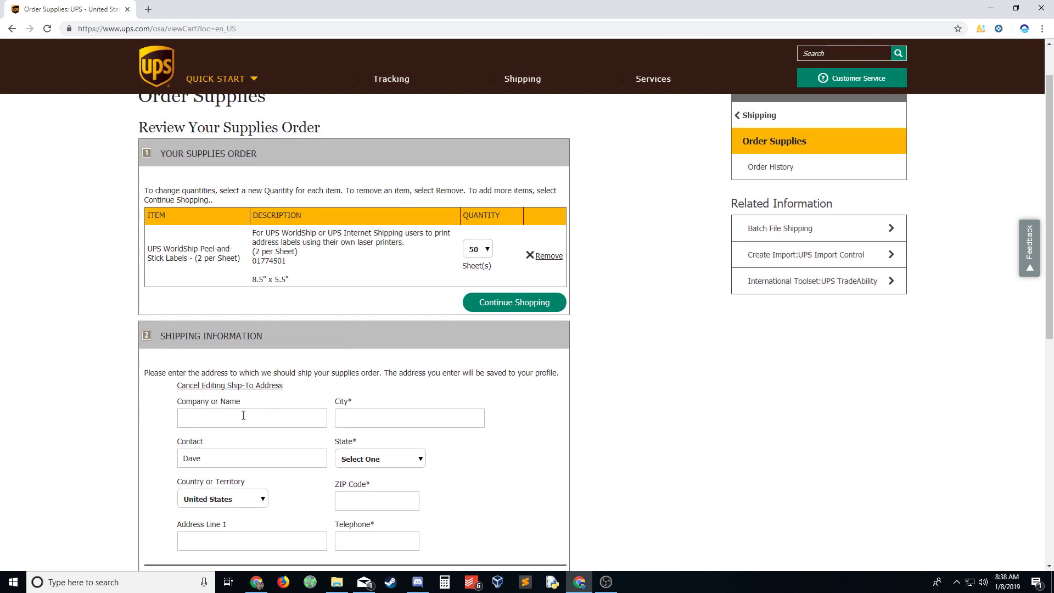